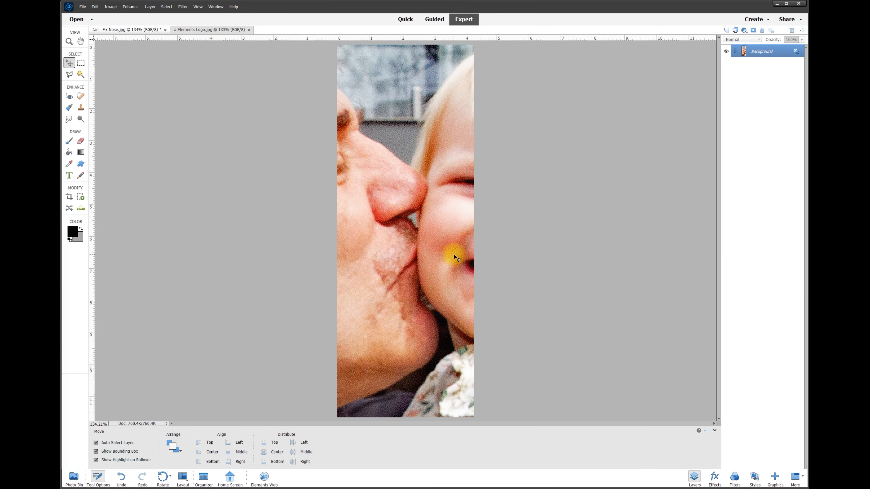
- Inspect the noses and faces in the photo up close, and unlock the Background as a regular layer
scroll(443, 244, up, 2)
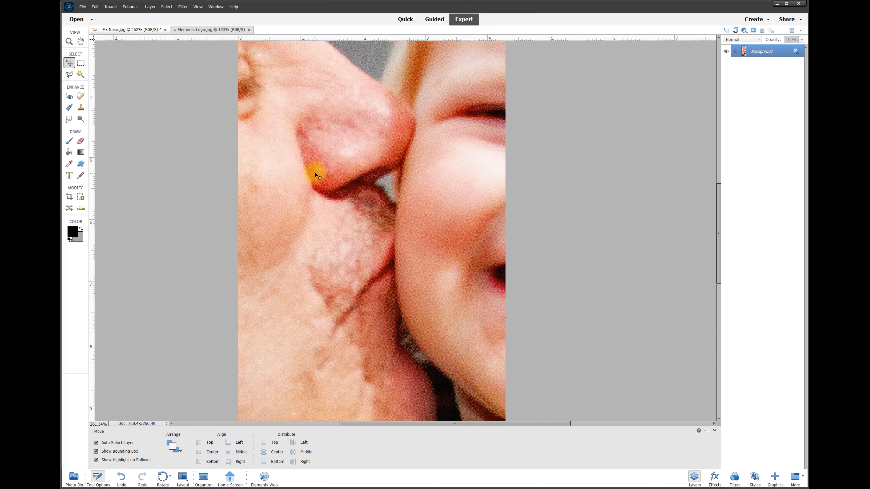
scroll(314, 171, down, 3)
scroll(322, 119, up, 6)
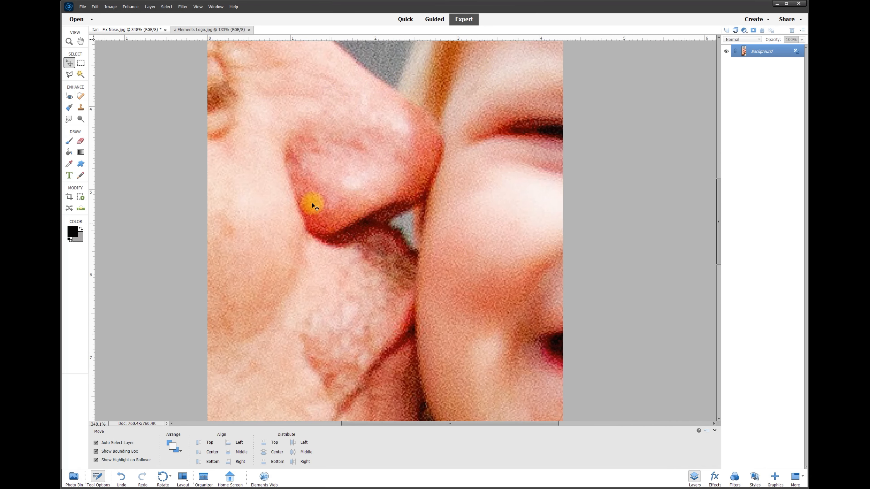
scroll(356, 199, down, 4)
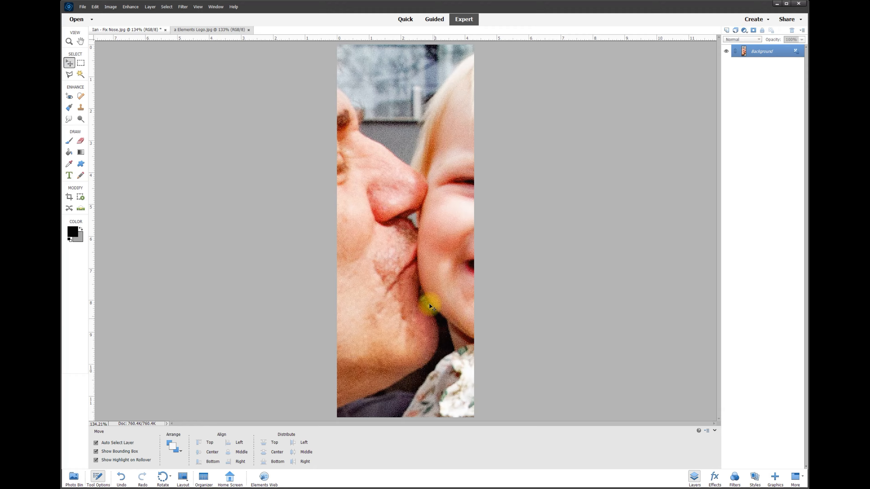
click(797, 55)
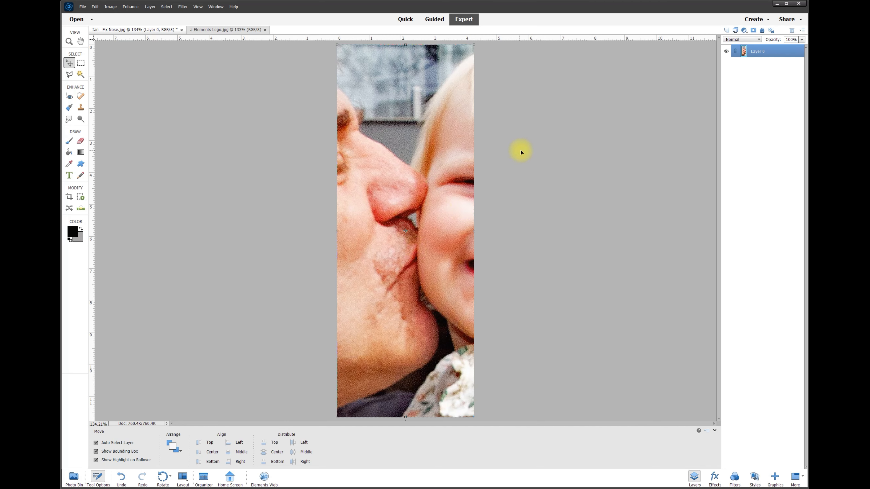
- Duplicate Layer 0 under the name Layer 0 copy and hide the original, keeping only the copy visible
right_click(755, 53)
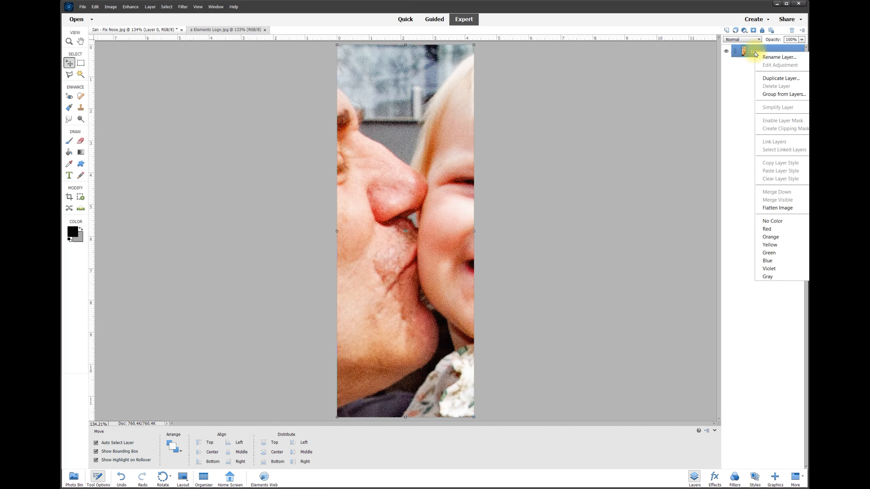
click(767, 79)
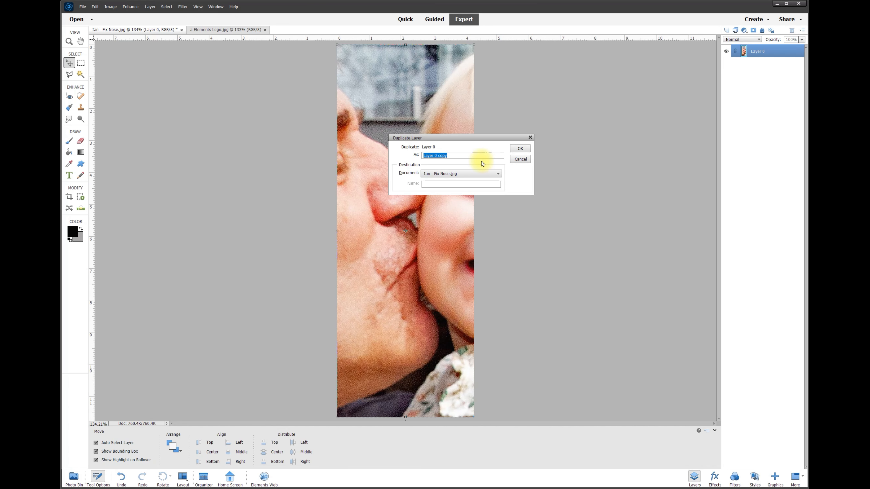
click(520, 149)
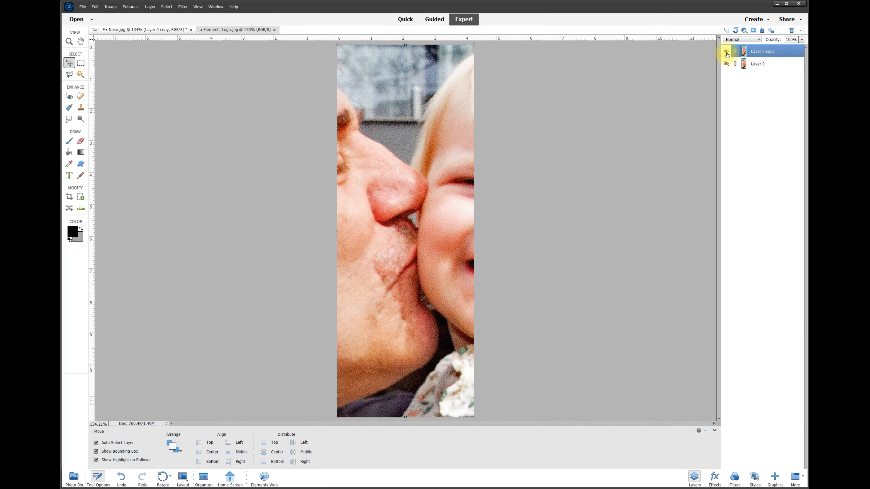
click(726, 52)
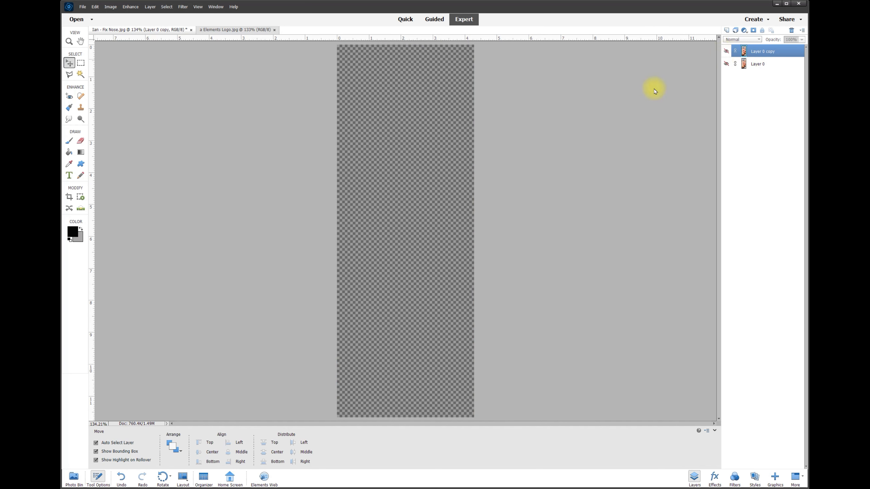
click(726, 52)
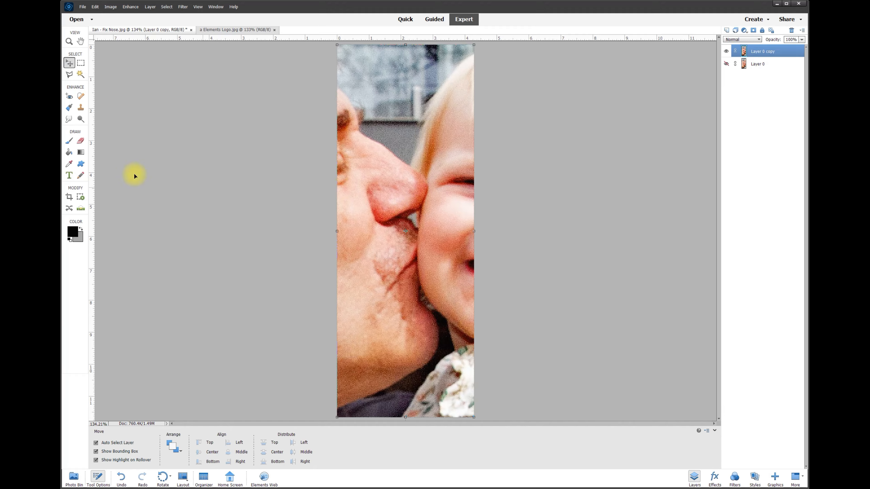
- Set up the Eraser in Brush mode with a soft round brush 75 px in size
click(81, 142)
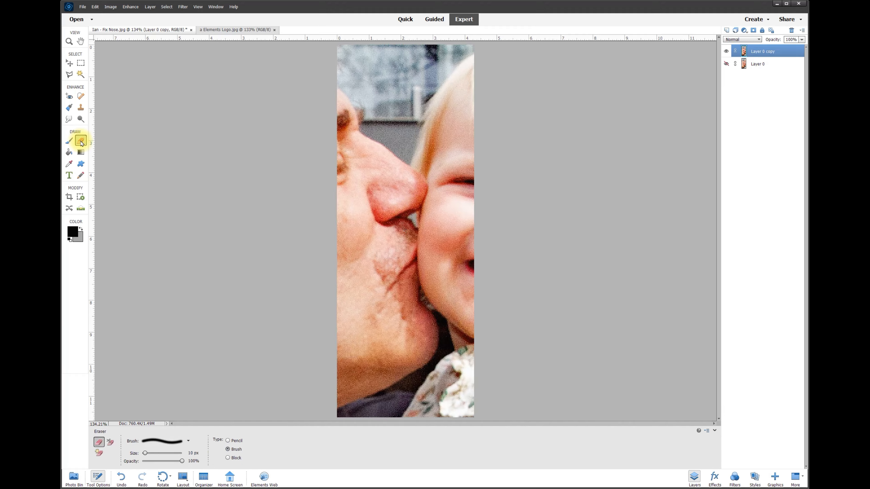
click(144, 440)
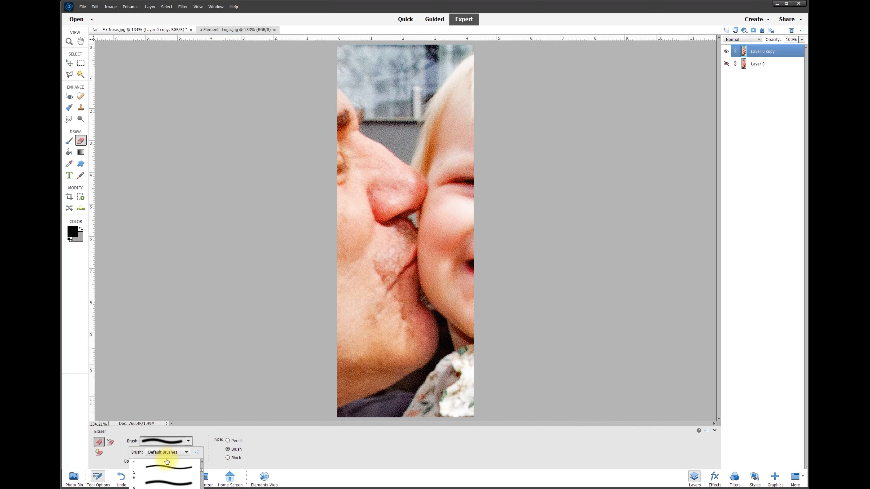
scroll(178, 477, down, 4)
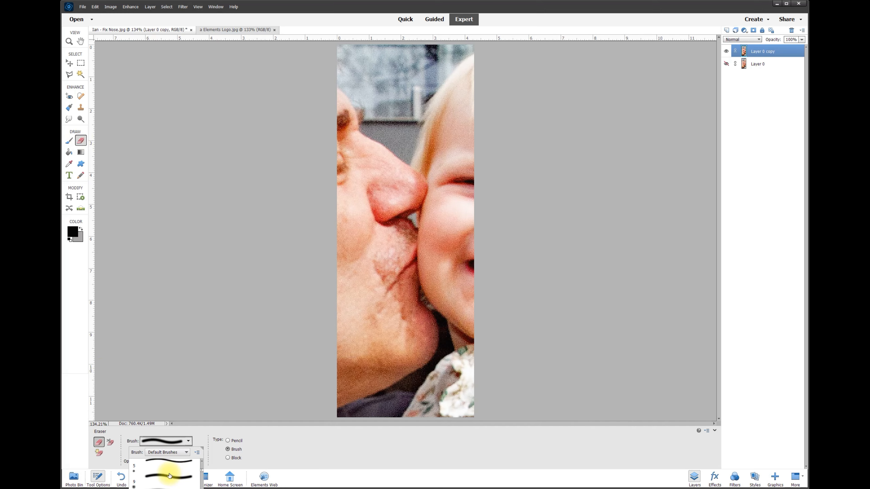
scroll(169, 476, up, 4)
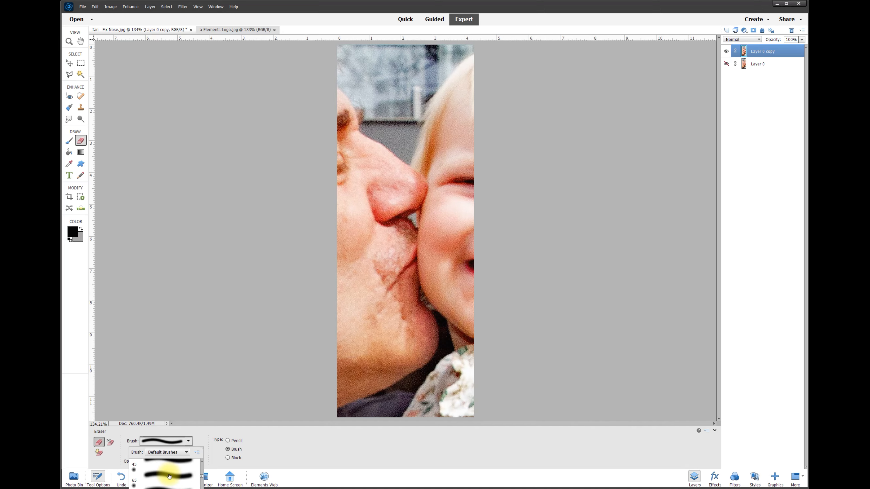
scroll(161, 480, down, 1)
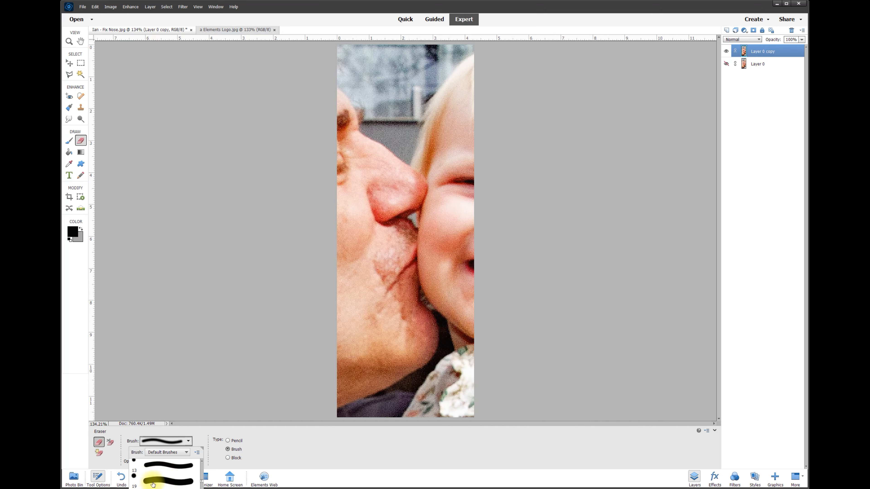
scroll(164, 480, down, 4)
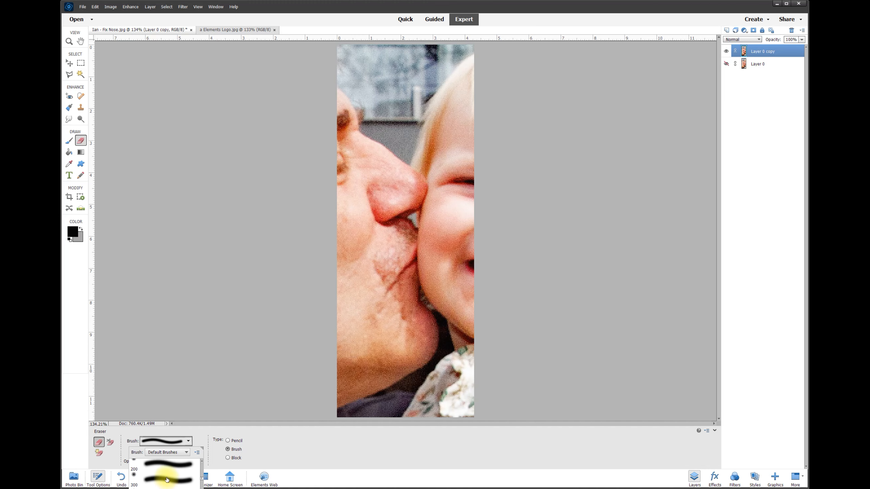
scroll(167, 477, up, 1)
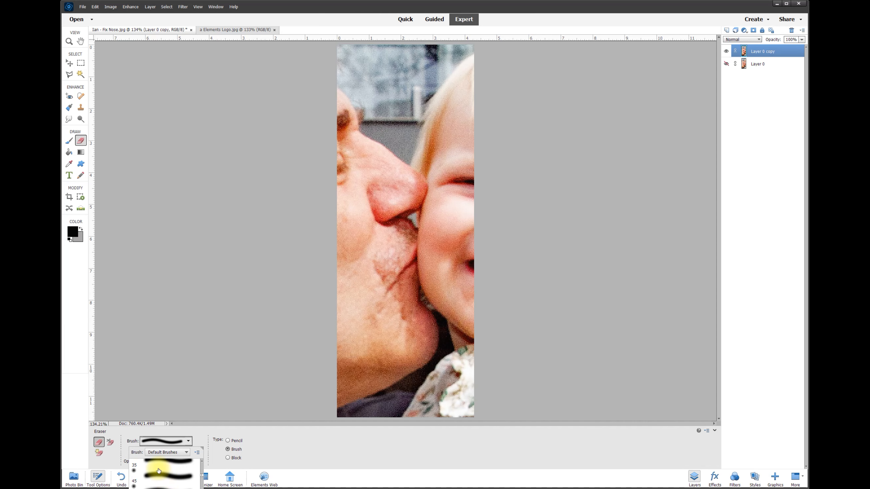
click(168, 476)
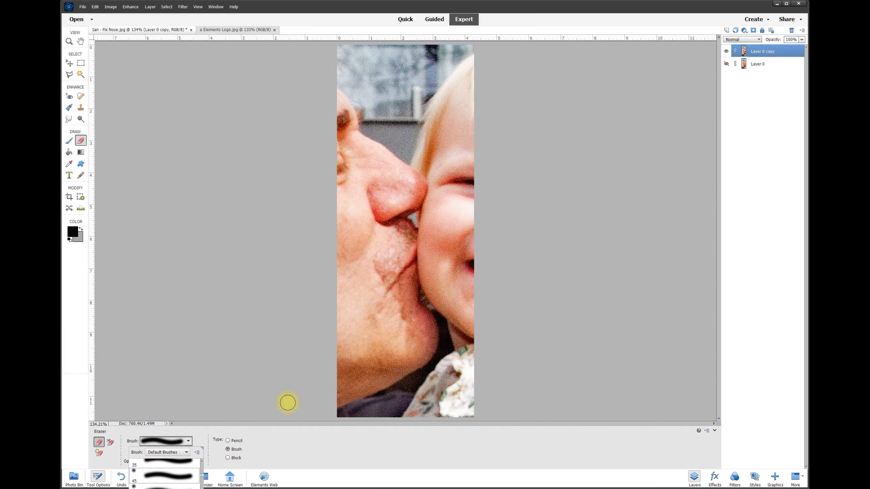
click(295, 454)
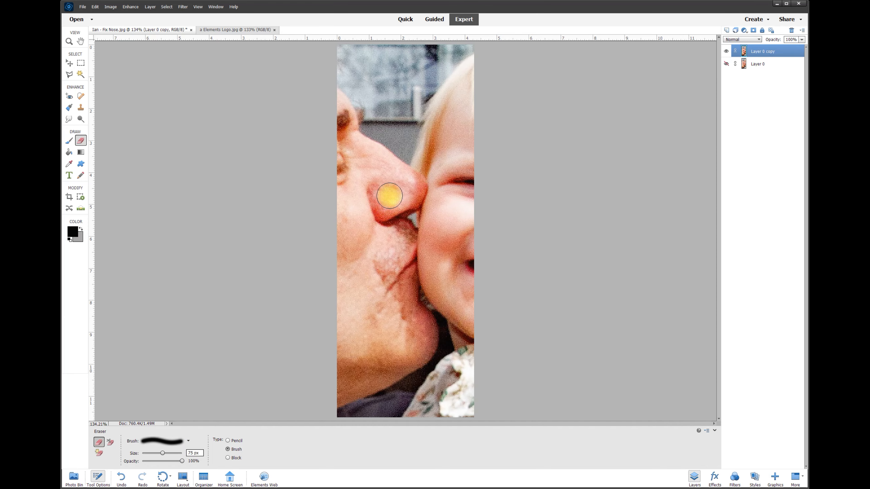
- Erase most of the man's nose from Layer 0 copy with the 75 px soft eraser
click(69, 63)
scroll(399, 216, up, 5)
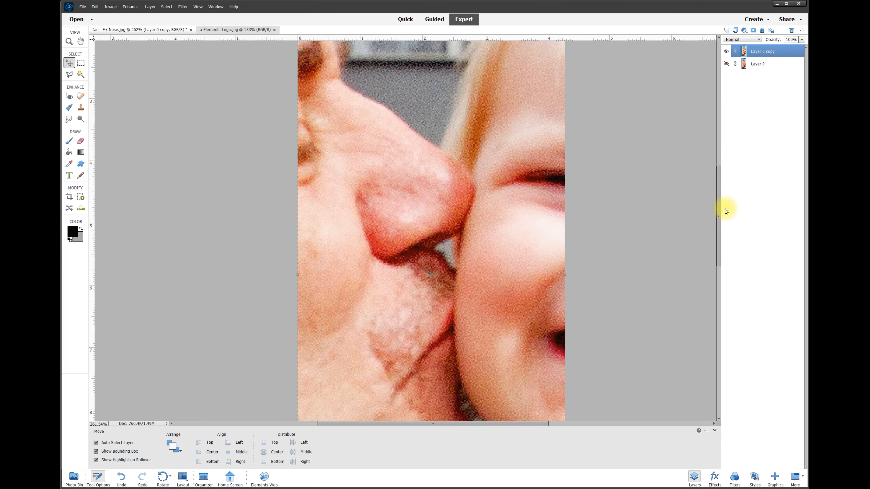
scroll(719, 233, down, 3)
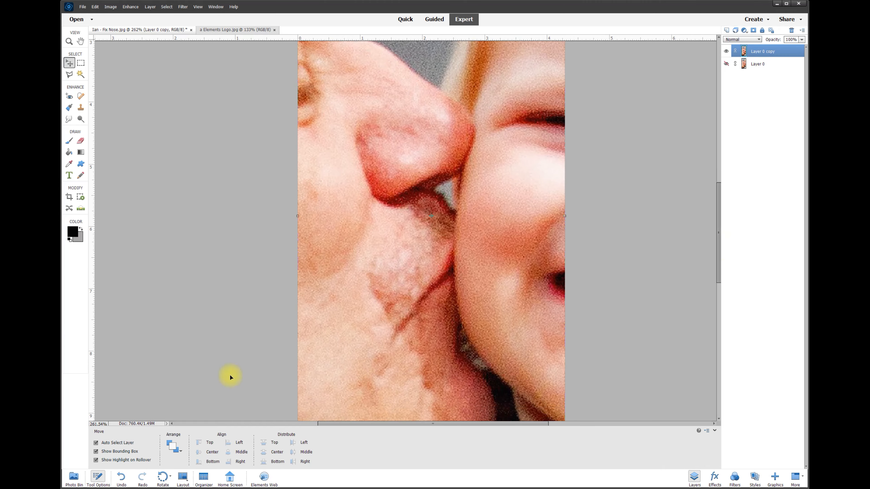
click(81, 141)
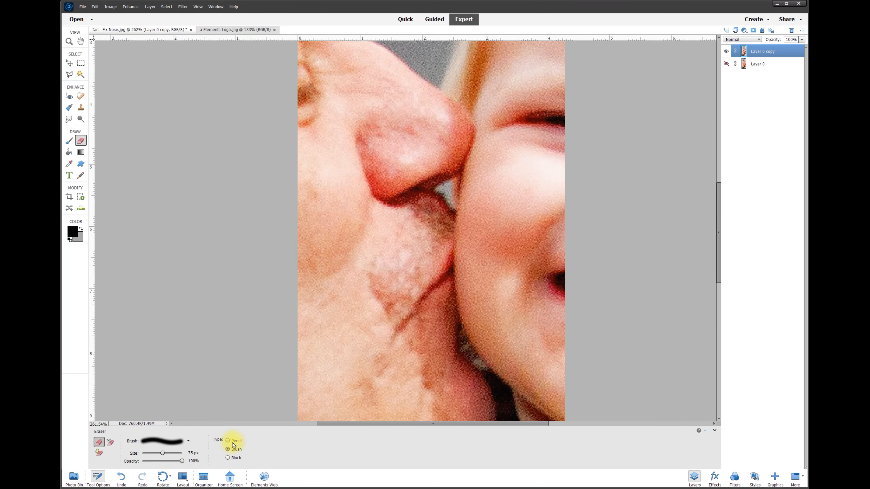
mouse_move(424, 110)
mouse_down()
mouse_move(450, 132)
mouse_move(443, 144)
mouse_move(393, 170)
mouse_move(385, 154)
mouse_move(429, 122)
mouse_move(432, 145)
mouse_move(397, 180)
mouse_move(435, 169)
mouse_move(449, 154)
mouse_move(421, 157)
mouse_move(429, 171)
mouse_move(440, 162)
mouse_move(447, 187)
mouse_move(433, 175)
mouse_move(443, 158)
mouse_move(438, 172)
mouse_move(411, 188)
mouse_move(399, 180)
mouse_move(435, 190)
mouse_up()
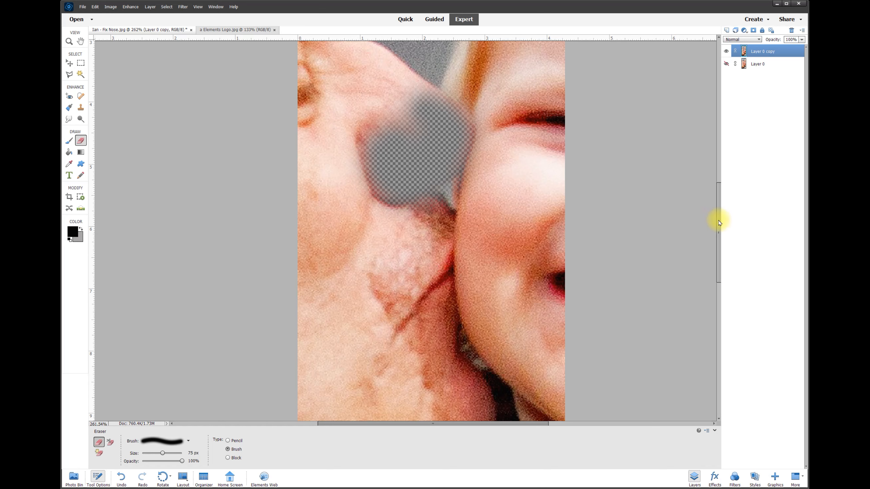
- Erase the upper-lip area beneath the nose at 45 px and the strip from lips to chin beside the child's cheek, finishing at 65 px
drag(719, 218, 718, 239)
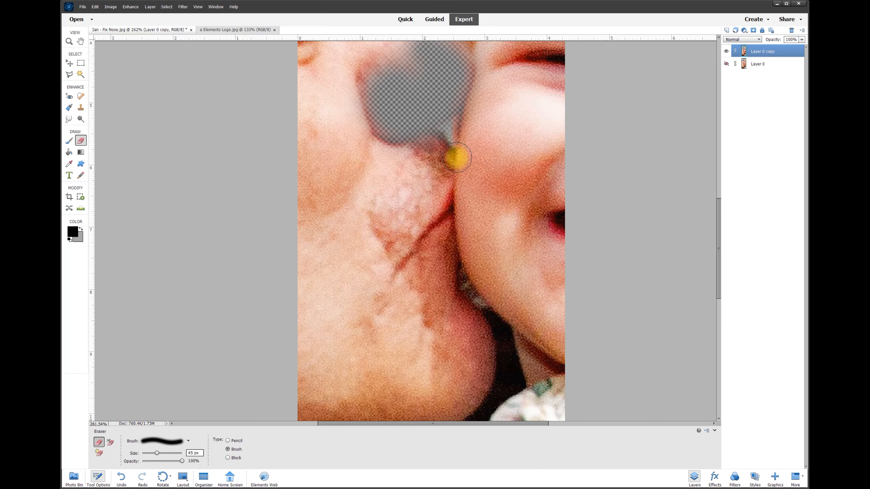
mouse_move(447, 139)
mouse_down()
mouse_move(437, 146)
mouse_move(441, 156)
mouse_move(437, 133)
mouse_move(418, 130)
mouse_move(431, 174)
mouse_up()
mouse_move(447, 211)
mouse_down()
mouse_move(442, 237)
mouse_move(431, 228)
mouse_up()
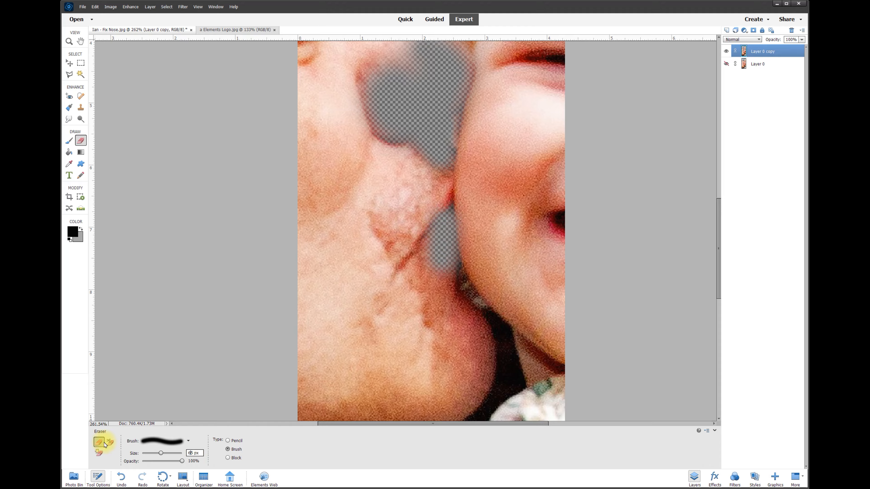
drag(444, 267, 485, 346)
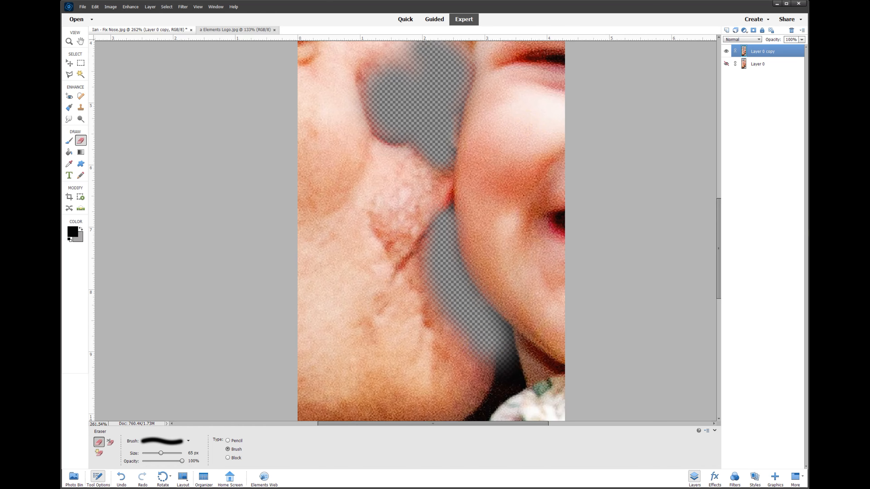
- Erase the child's eye and the corner of the mouth from Layer 0 copy with a 35 px eraser
drag(719, 209, 695, 200)
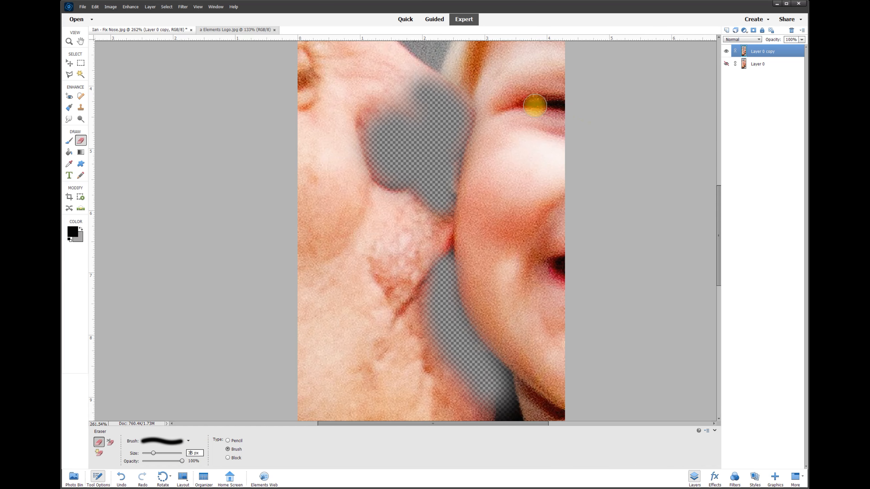
drag(535, 105, 568, 102)
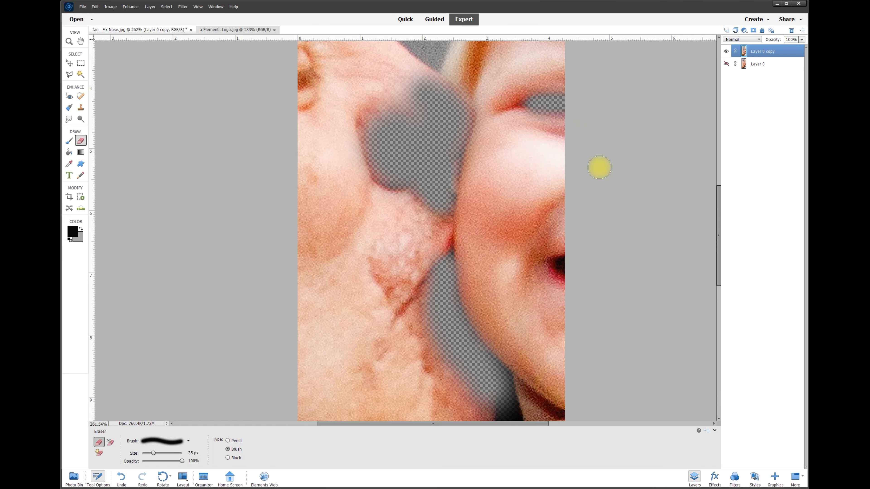
drag(557, 262, 572, 272)
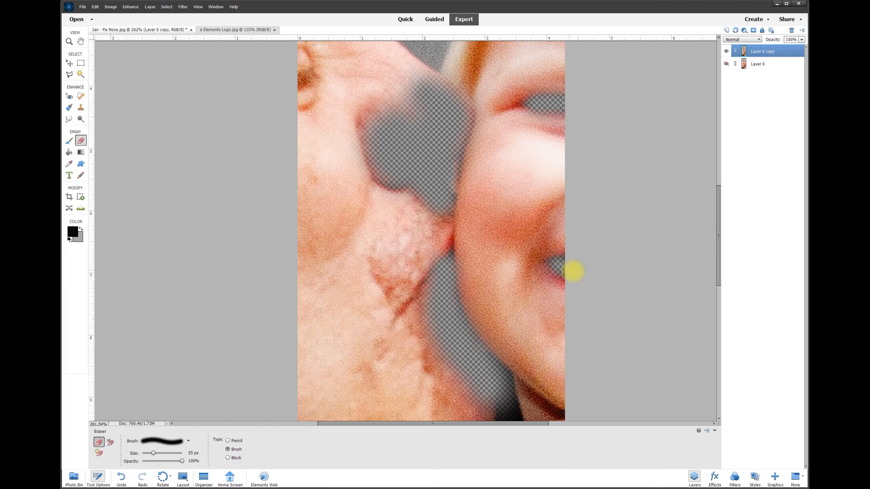
- Toggle the visibility of Layer 0 and Layer 0 copy to compare the erased areas with the original, leaving both layers shown
scroll(601, 247, down, 2)
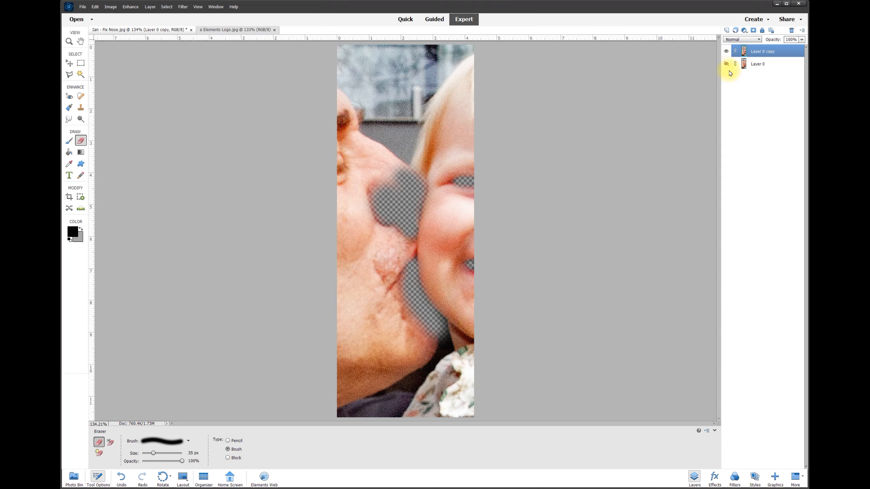
click(726, 64)
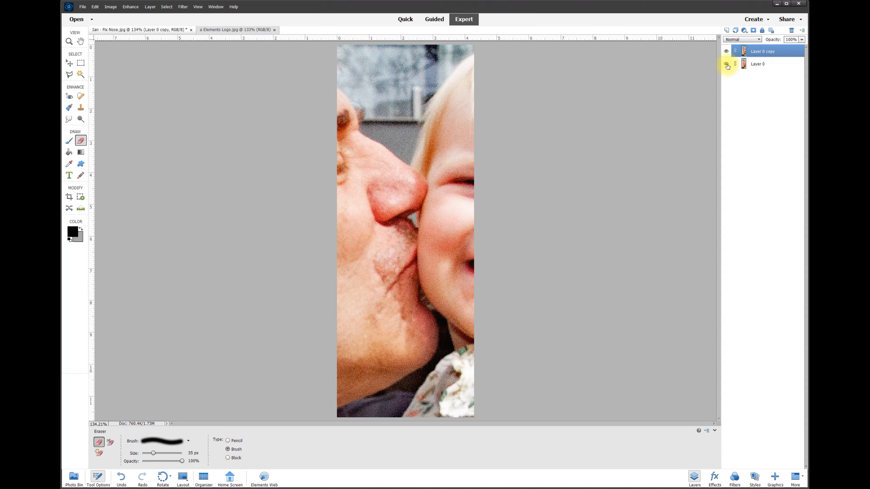
click(726, 64)
click(727, 64)
click(726, 64)
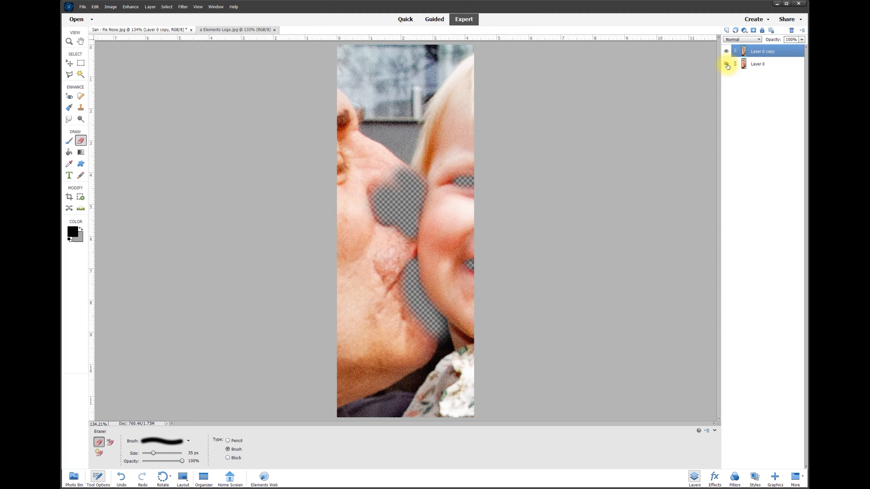
click(726, 65)
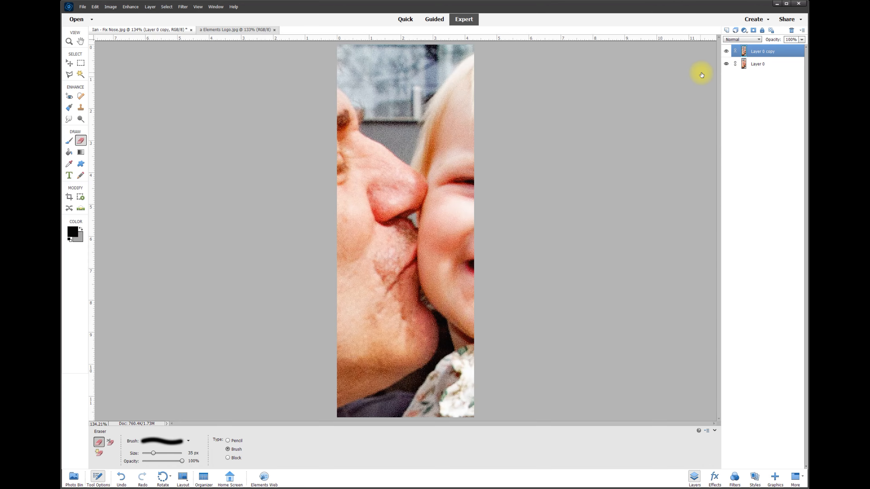
click(726, 65)
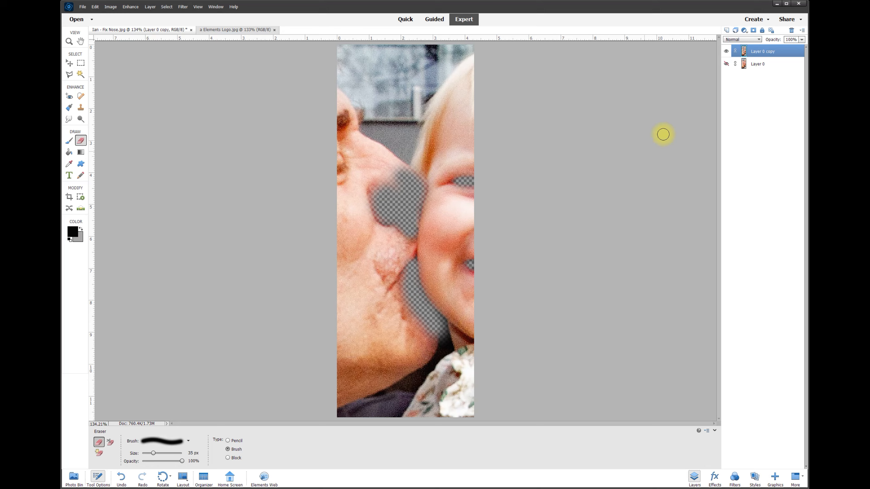
click(726, 64)
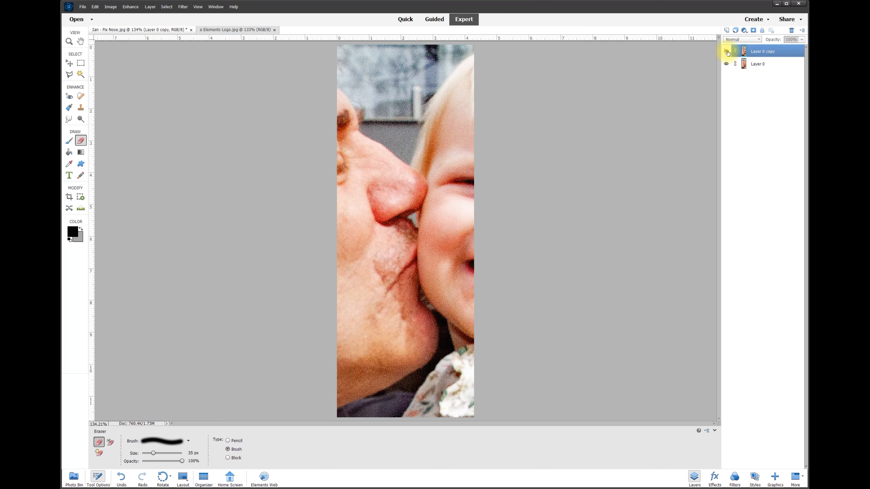
click(727, 52)
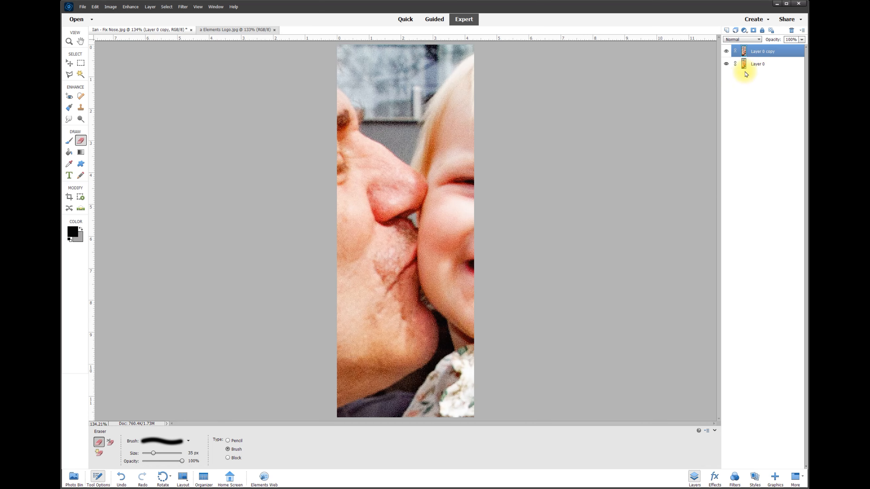
- Start a Hue/Saturation adjustment on Layer 0 with hue +3, saturation -11 and lightness +9
click(757, 64)
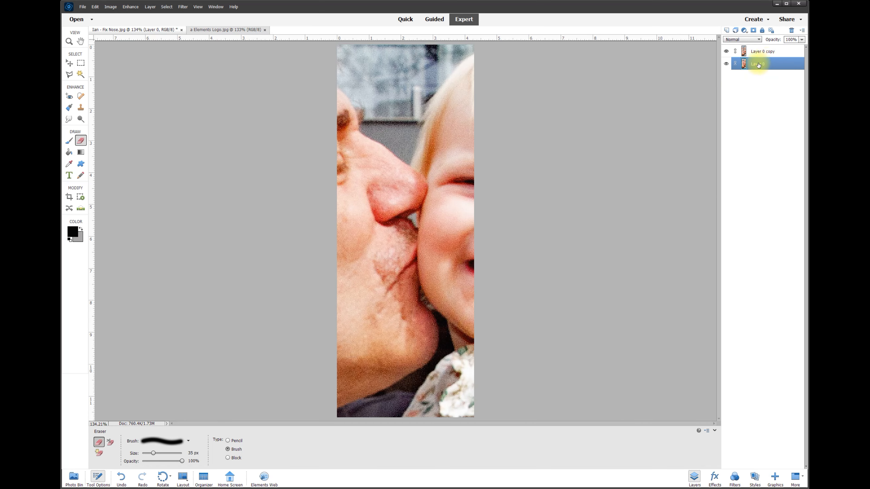
click(131, 7)
mouse_move(141, 91)
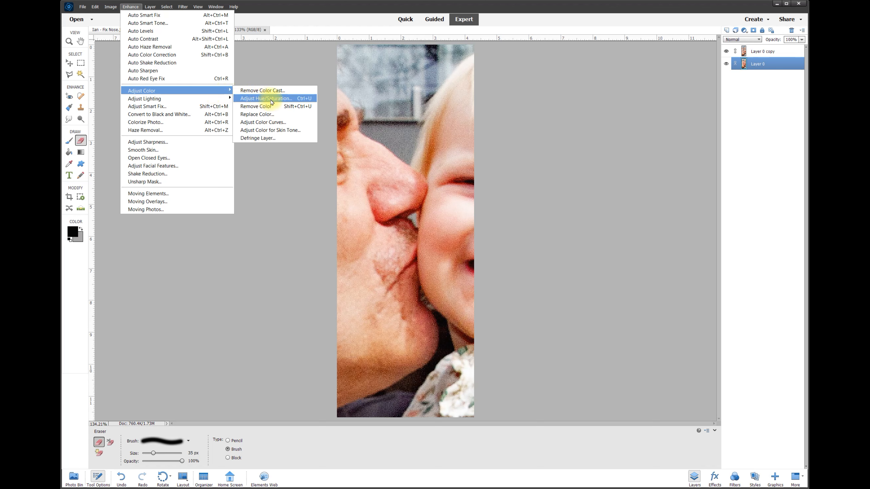
click(280, 100)
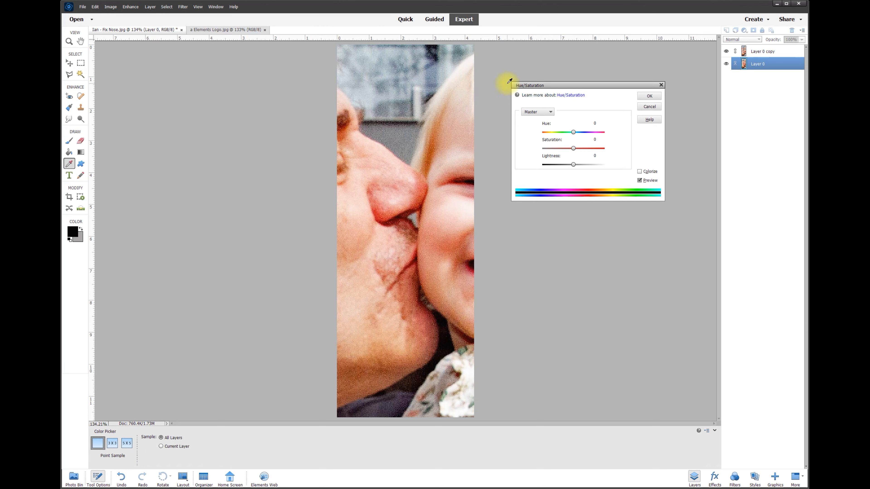
drag(586, 91, 560, 116)
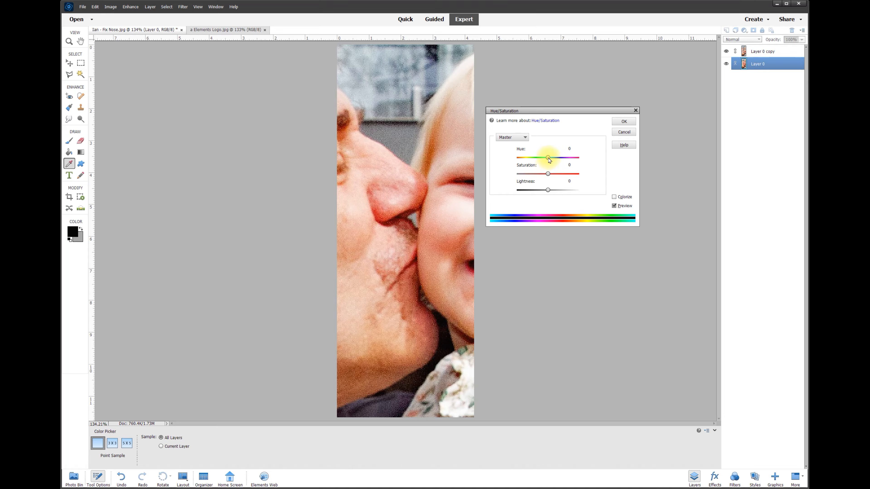
mouse_move(548, 158)
mouse_down()
mouse_move(520, 159)
mouse_move(574, 167)
mouse_move(539, 166)
mouse_move(545, 160)
mouse_up()
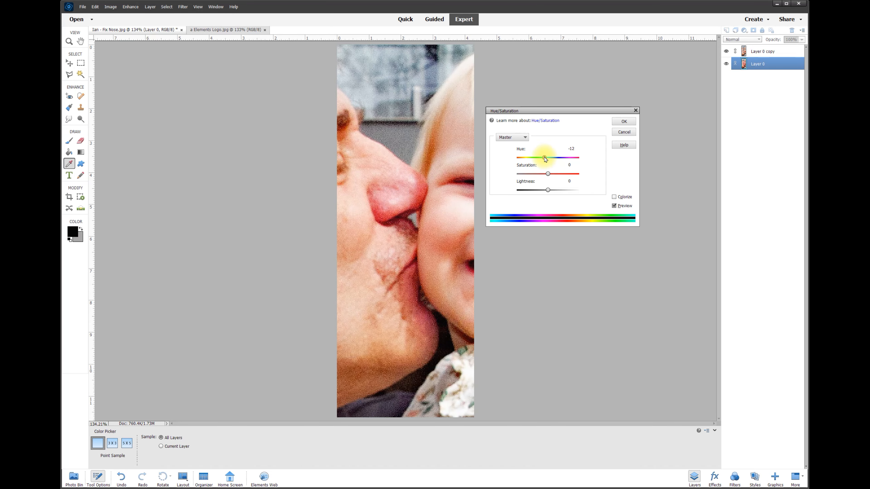
drag(544, 159, 549, 160)
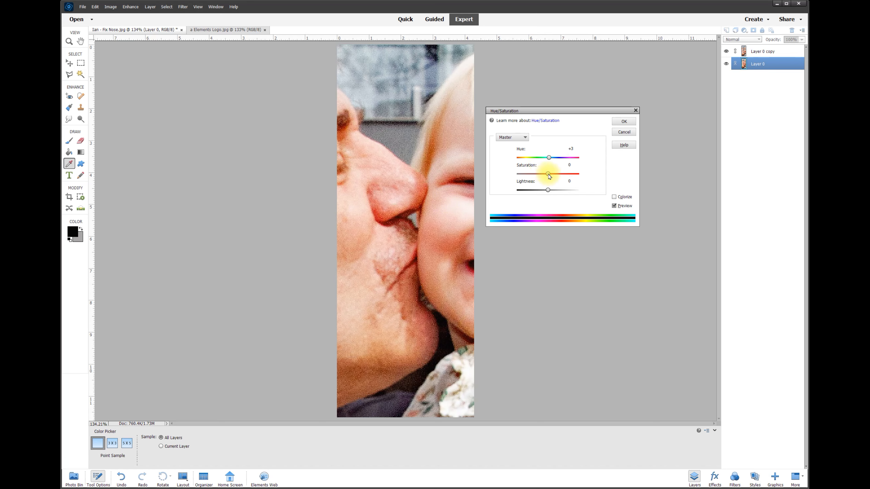
mouse_move(548, 174)
mouse_down()
mouse_move(517, 175)
mouse_move(584, 177)
mouse_move(545, 174)
mouse_up()
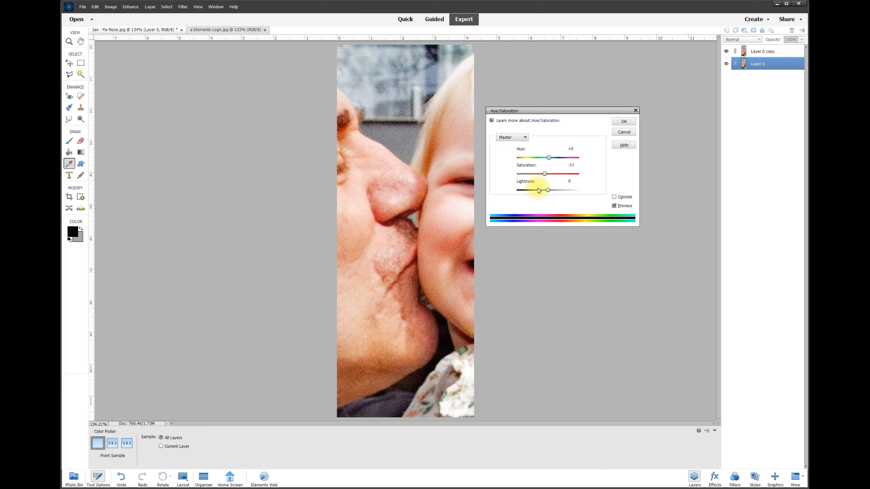
mouse_move(548, 190)
mouse_down()
mouse_move(525, 191)
mouse_move(580, 193)
mouse_move(539, 192)
mouse_move(551, 191)
mouse_up()
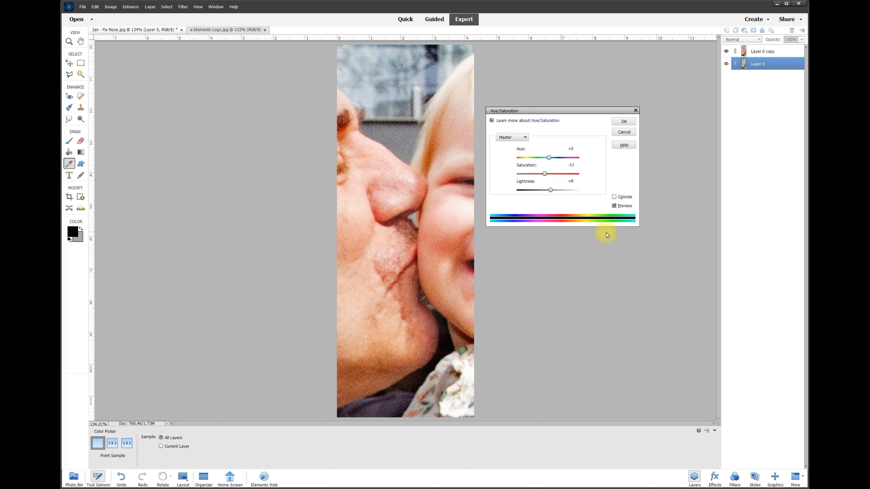
- Compare the Hue/Saturation adjustment with its preview off and on, then apply it to Layer 0
click(614, 207)
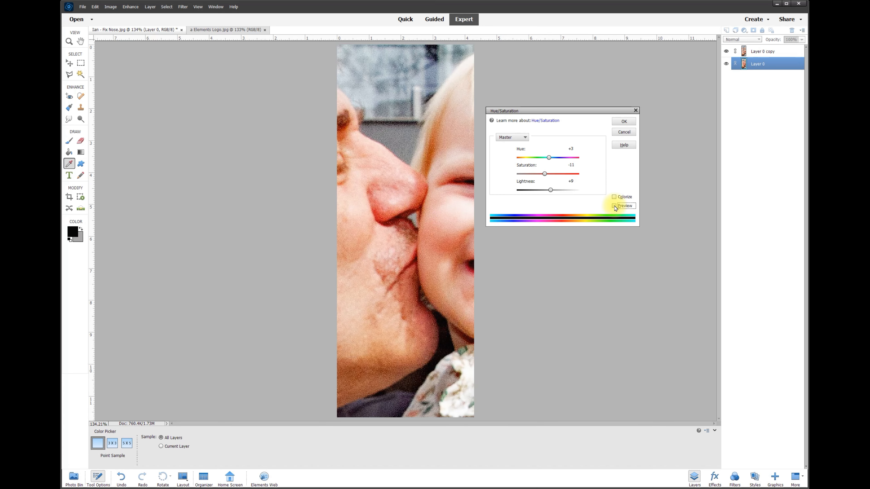
click(615, 207)
click(615, 206)
click(615, 207)
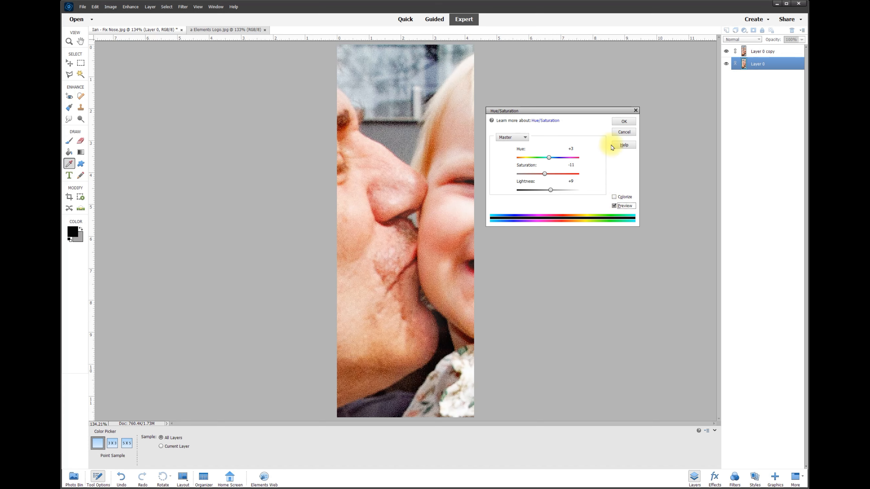
click(623, 121)
key(e)
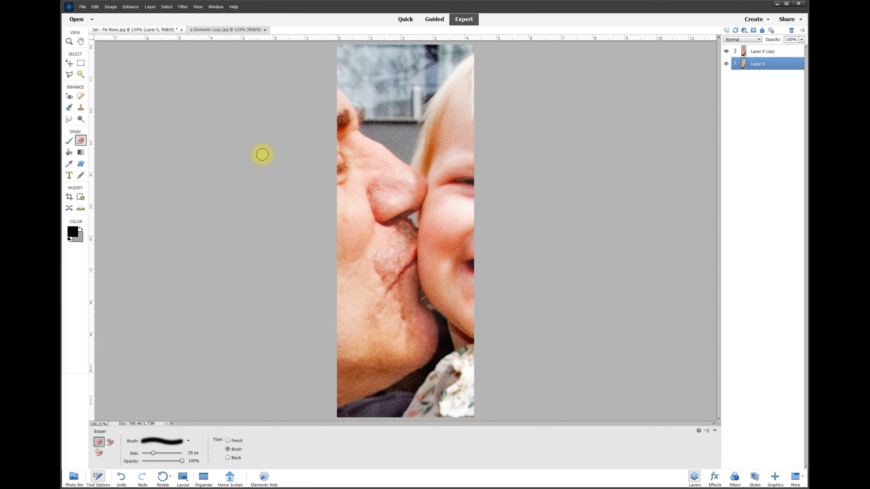